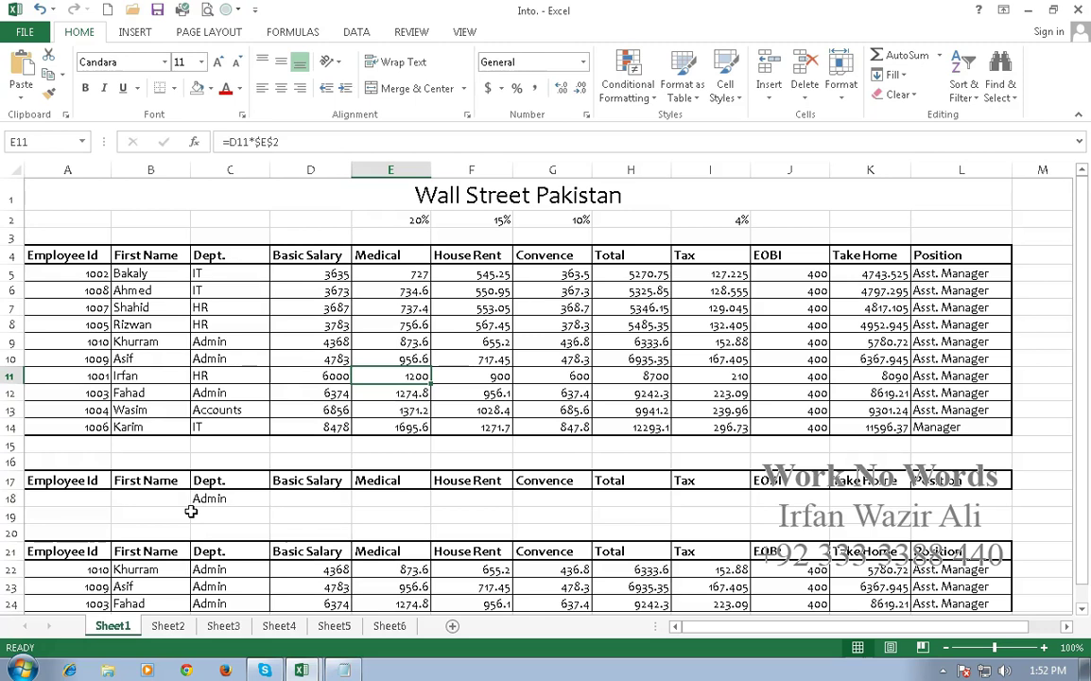
# Drag-select A5:D14, the Employee Id to Basic Salary columns for the ten employees.
pyautogui.click(141, 276)
pyautogui.moveTo(82, 277)
pyautogui.mouseDown()
pyautogui.moveTo(229, 289)
pyautogui.moveTo(311, 367)
pyautogui.mouseUp()
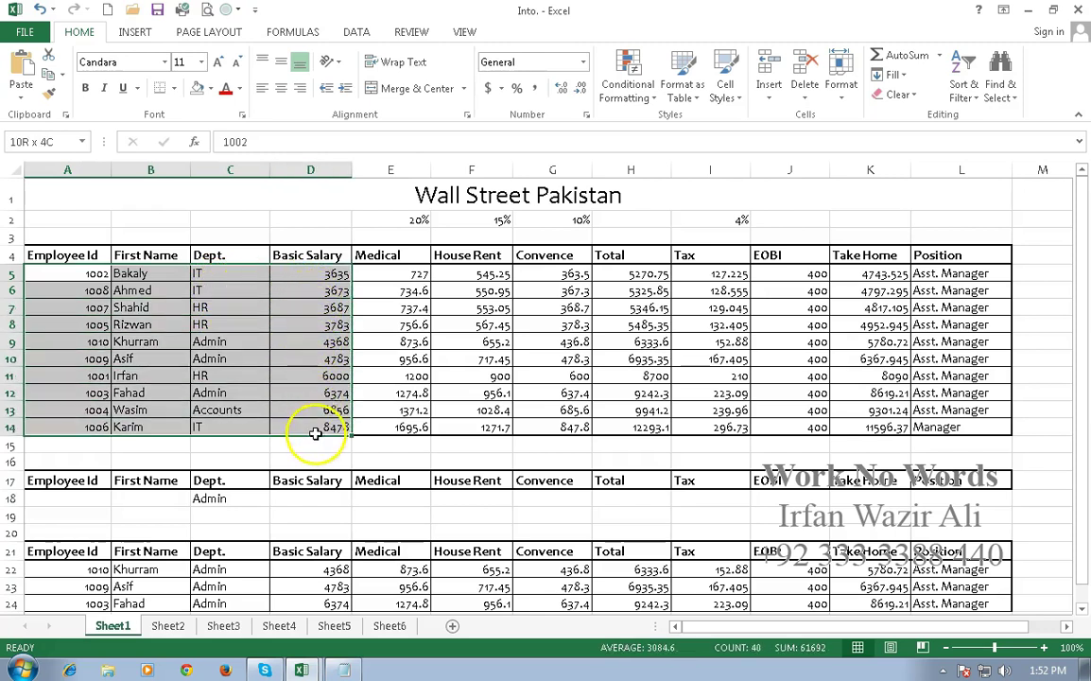
pyautogui.moveTo(311, 367); pyautogui.dragTo(302, 430)
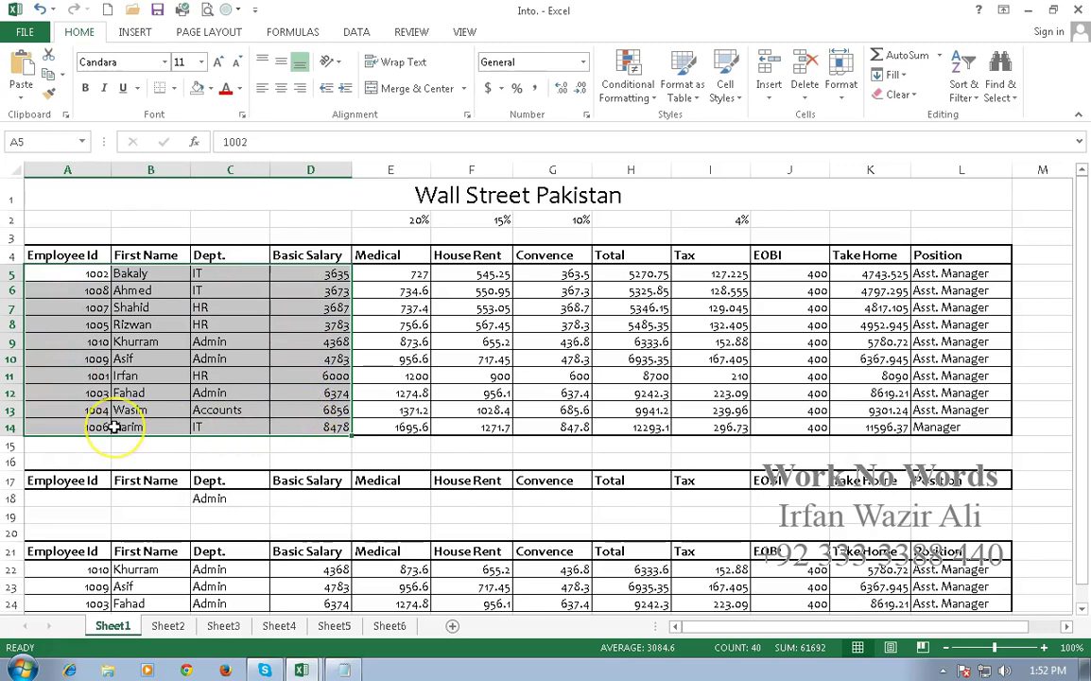
# Add a new editable range titled Range1 referring to $A$5:$D$14 under Allow Users to Edit Ranges.
pyautogui.click(408, 31)
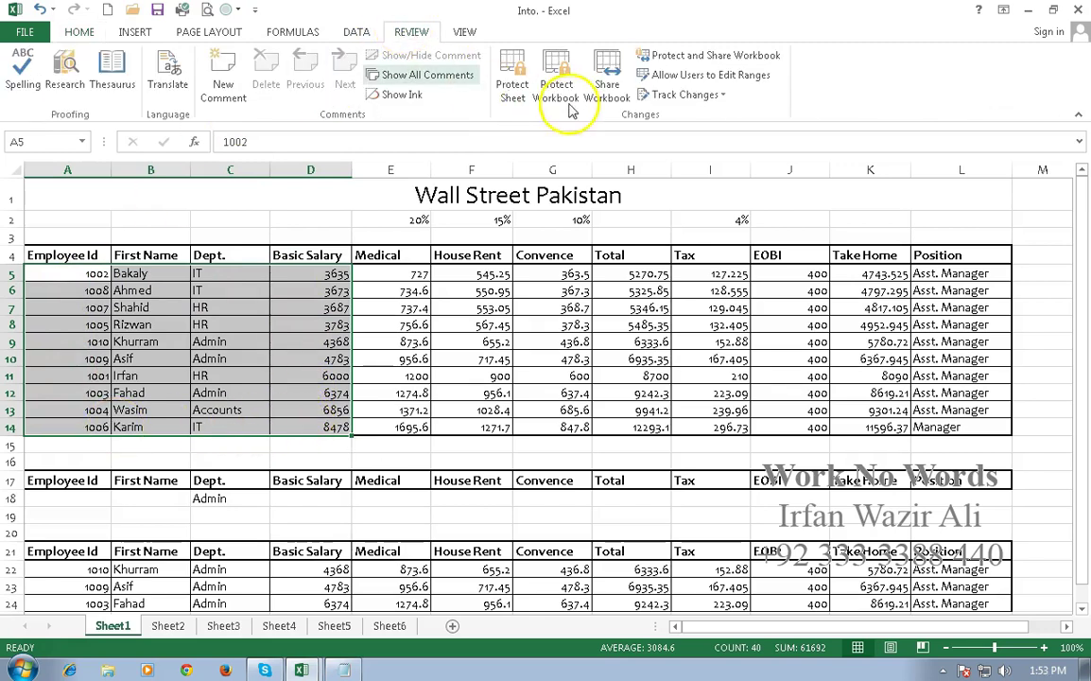
pyautogui.click(751, 84)
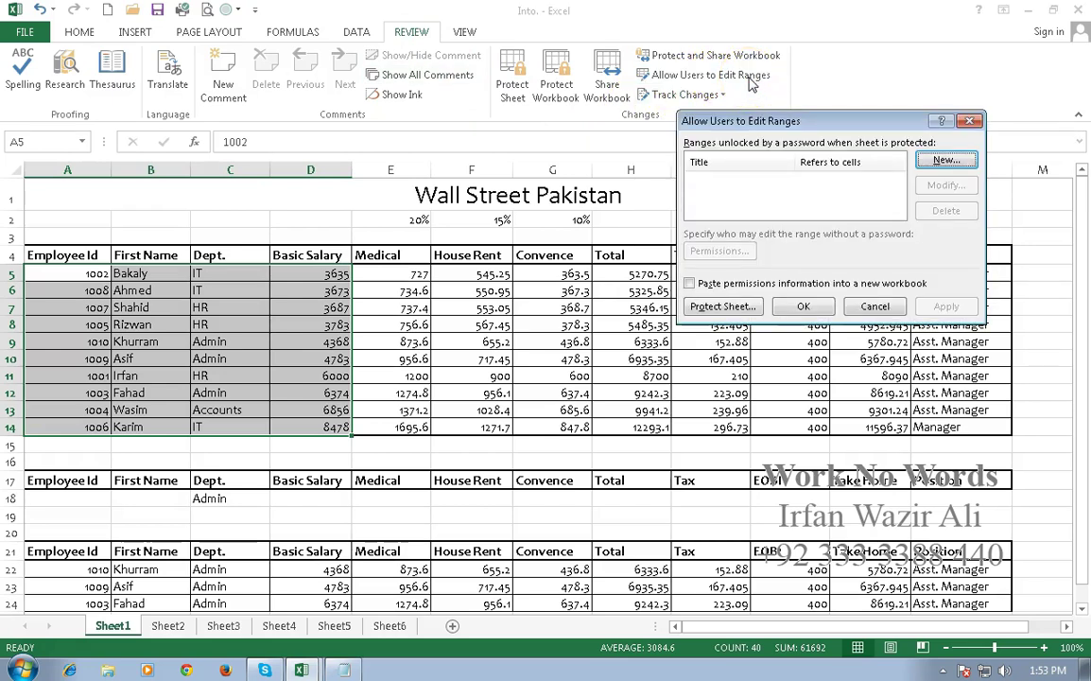
pyautogui.click(945, 163)
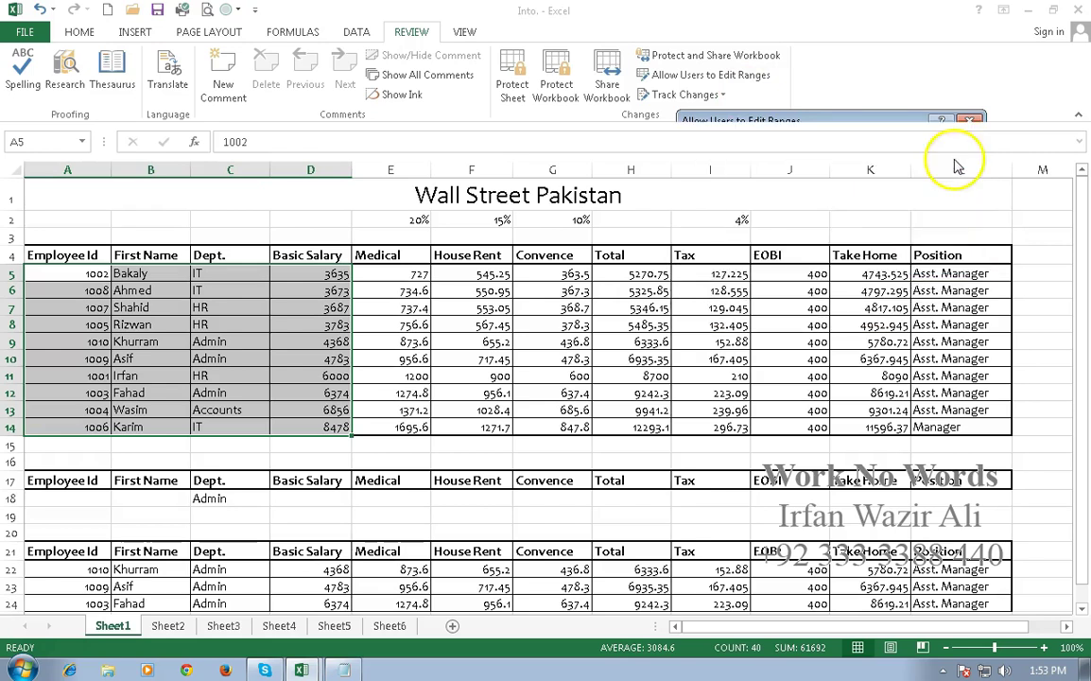
pyautogui.click(708, 183)
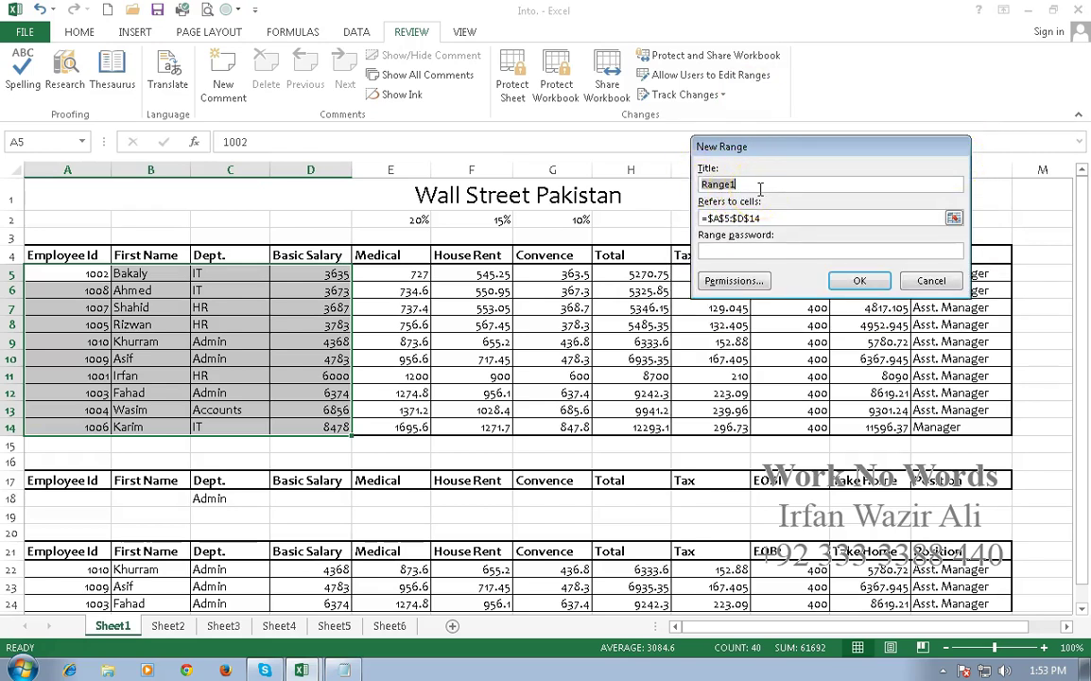
pyautogui.click(776, 218)
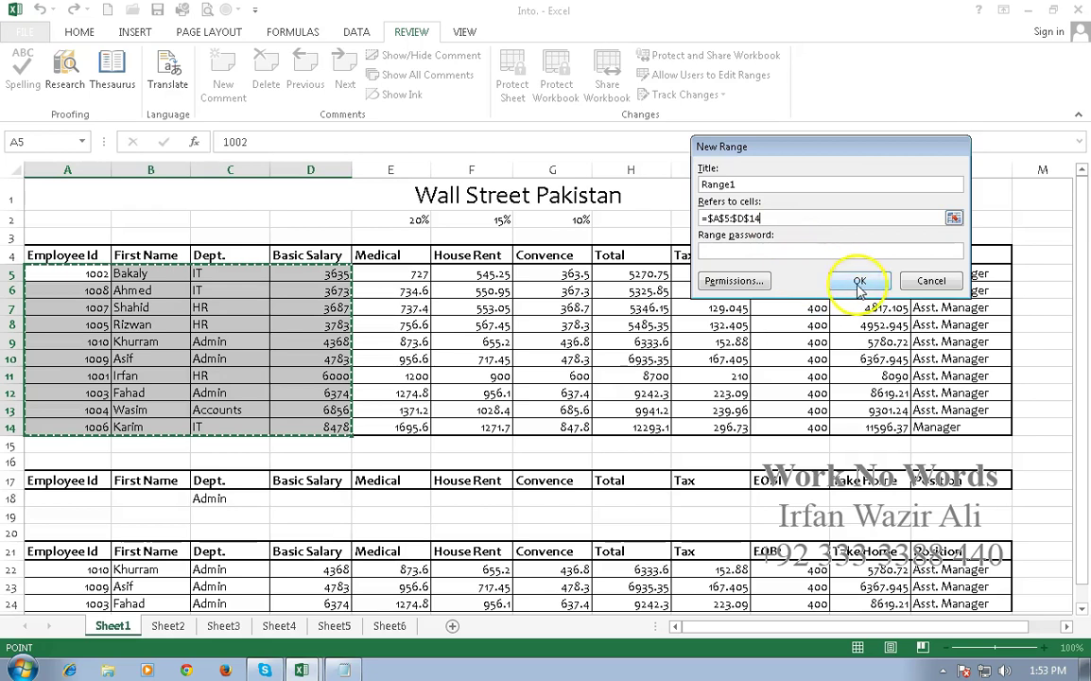
pyautogui.click(857, 280)
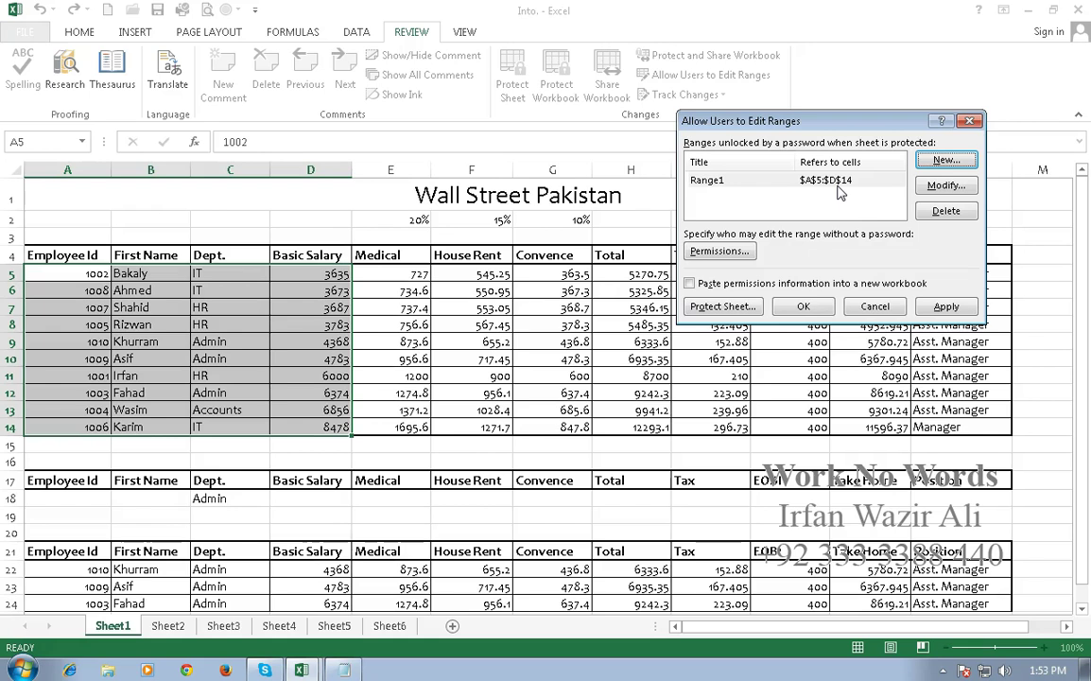
# Protect the sheet with a password, entering it and confirming it in Confirm Password.
pyautogui.click(713, 308)
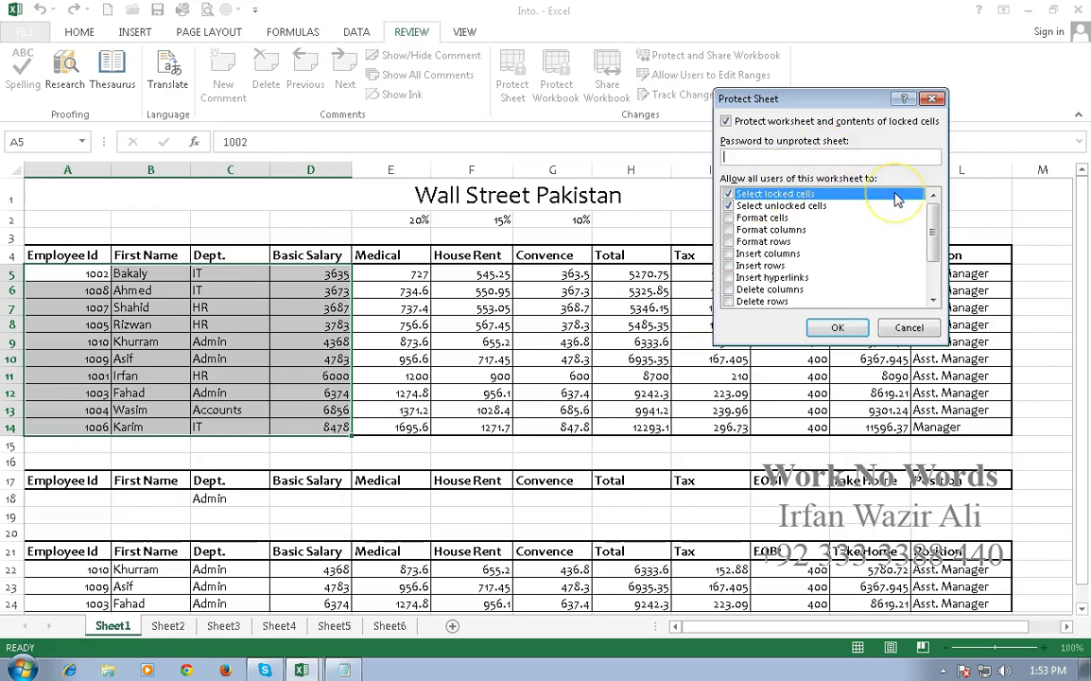
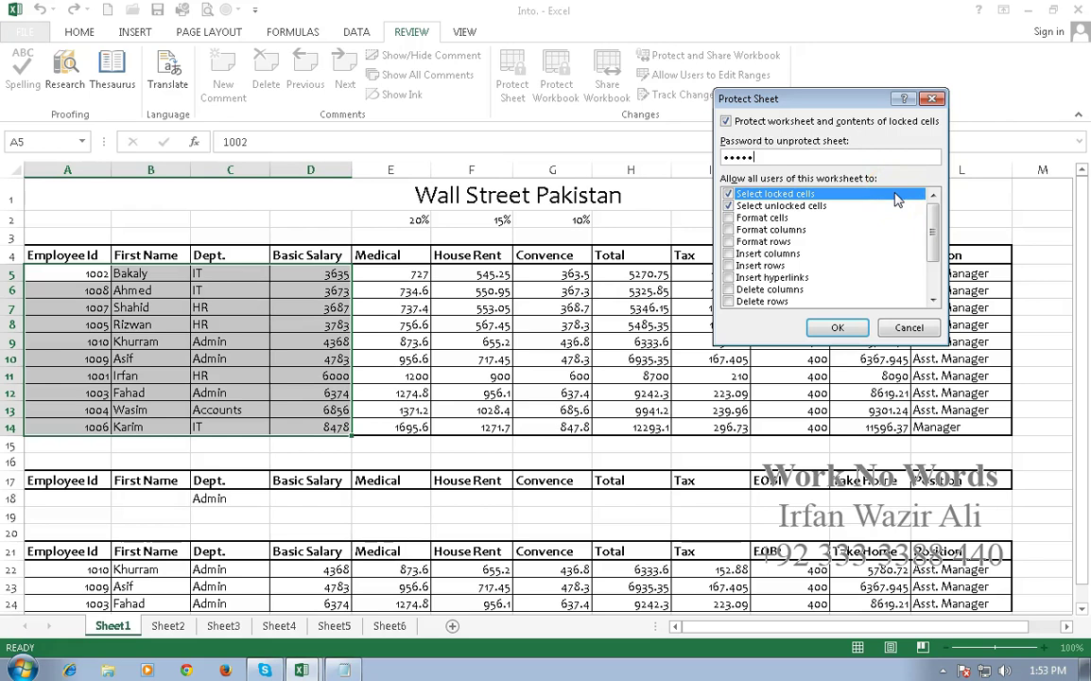
pyautogui.press('Return')
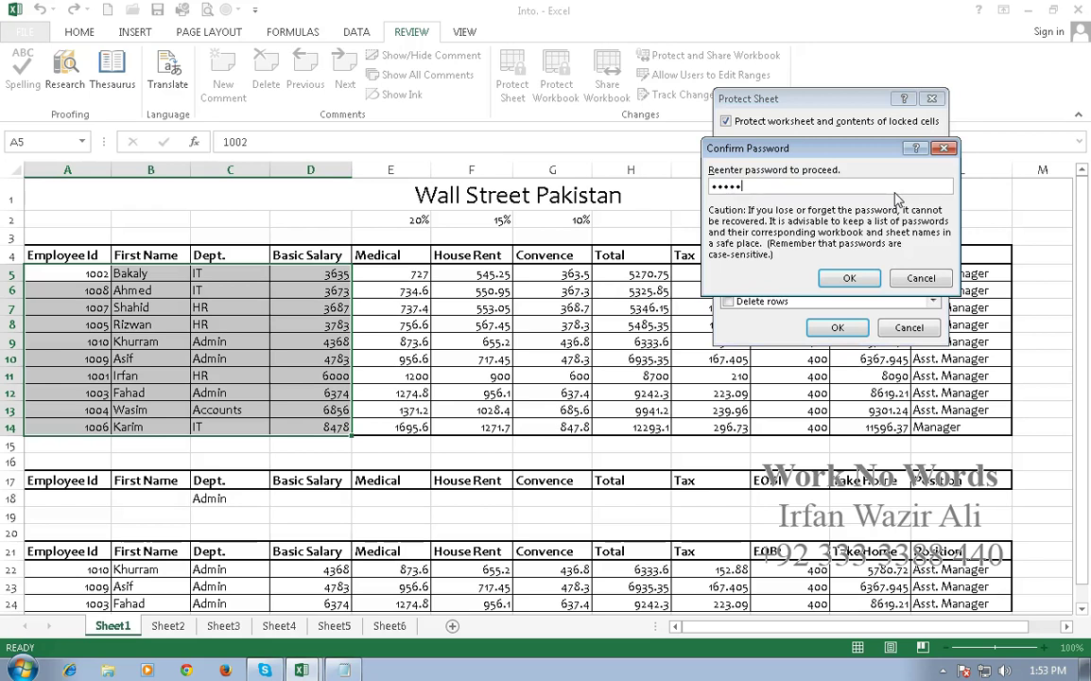
pyautogui.press('Return')
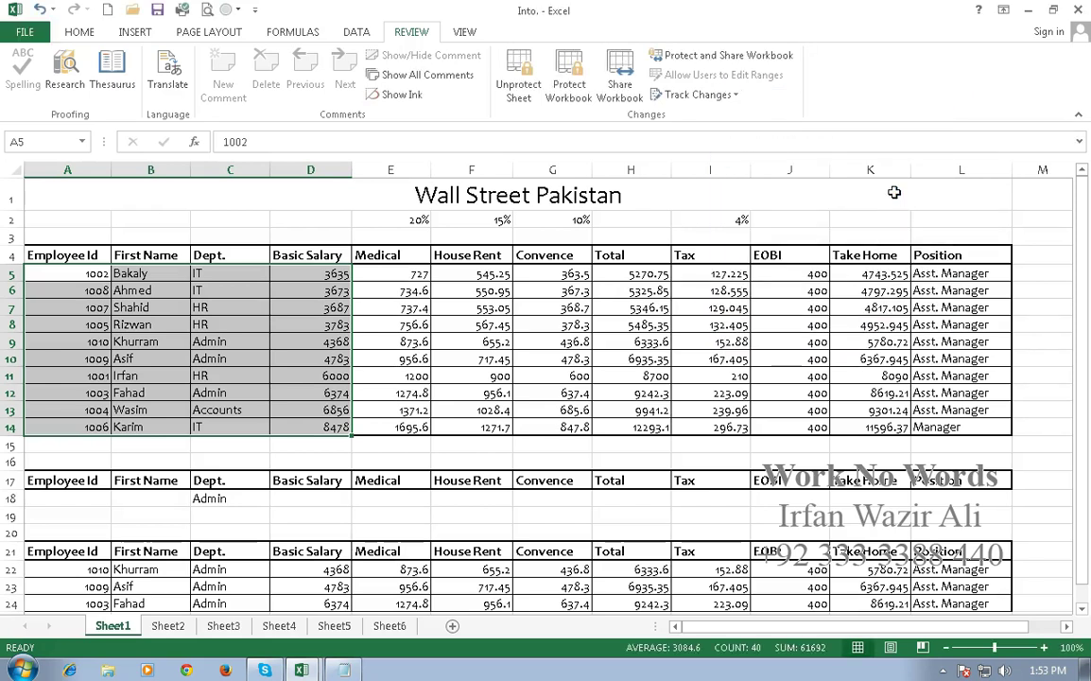
# Enter a new employee id in A5 and first name in B5 of the unlocked range.
pyautogui.click(85, 274)
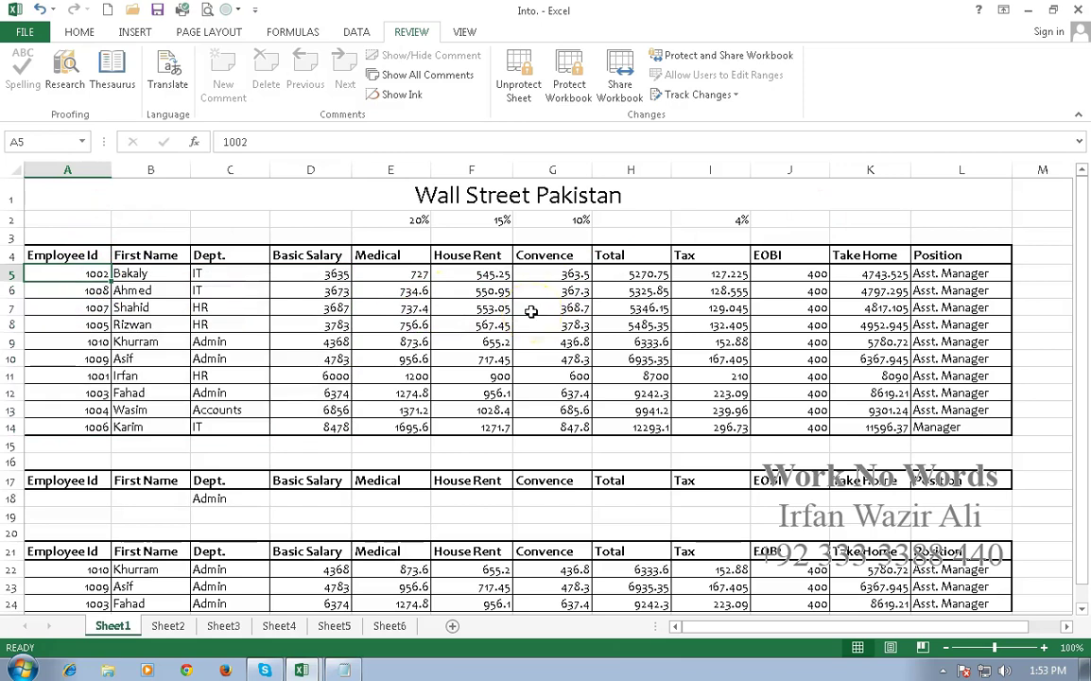
pyautogui.write('3535')
pyautogui.press('Tab')
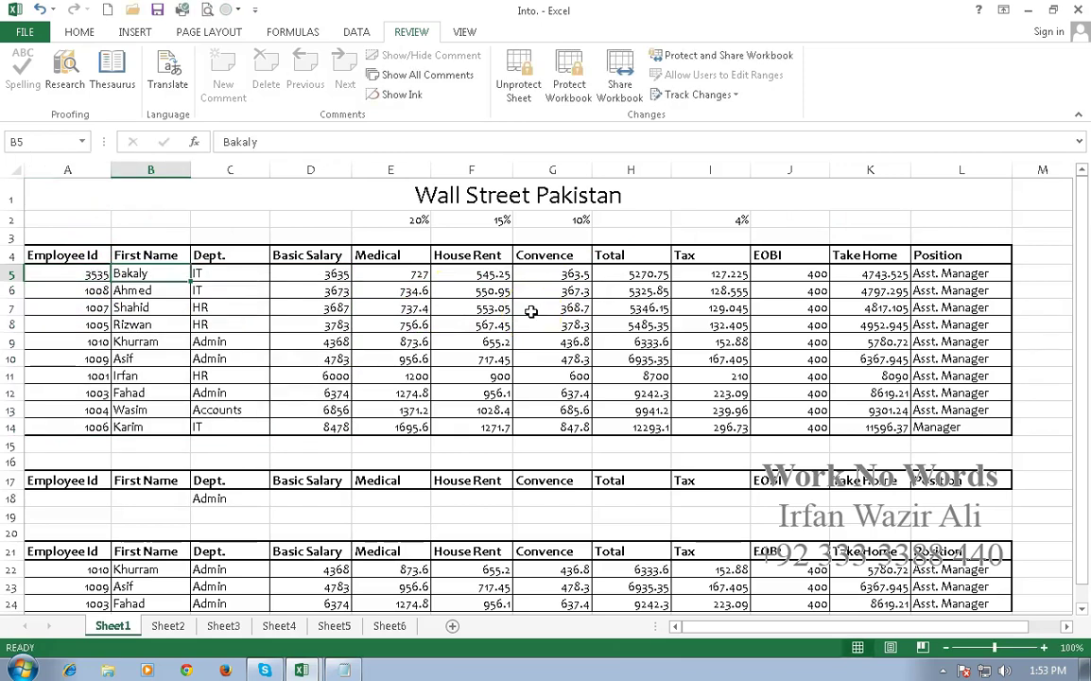
pyautogui.write('iRFAN')
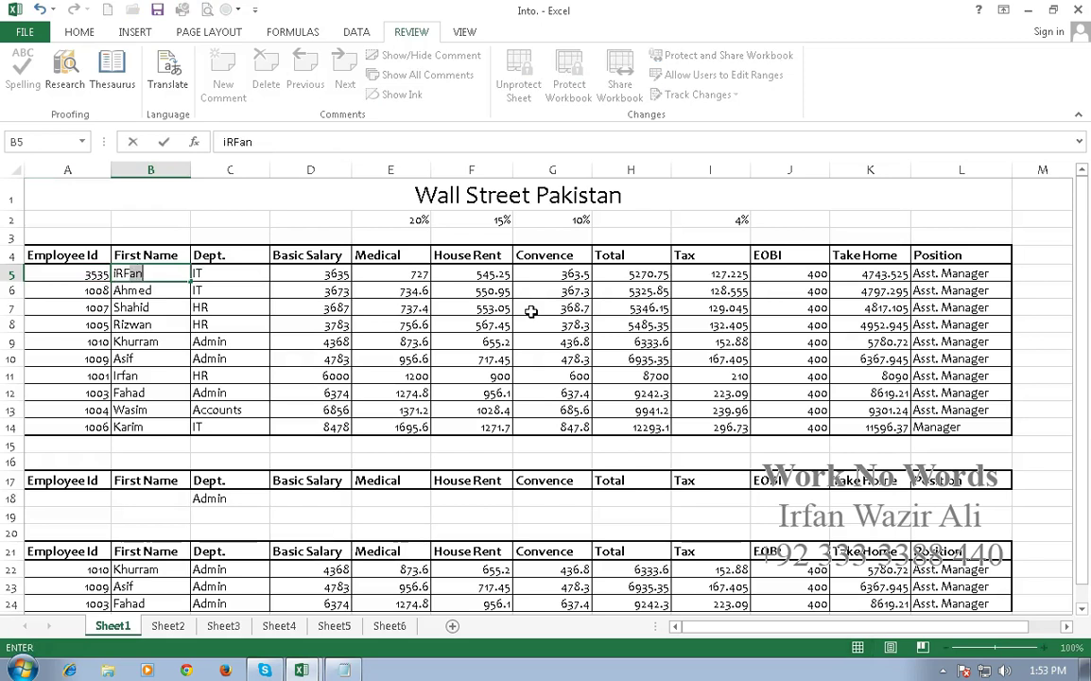
pyautogui.press('Return')
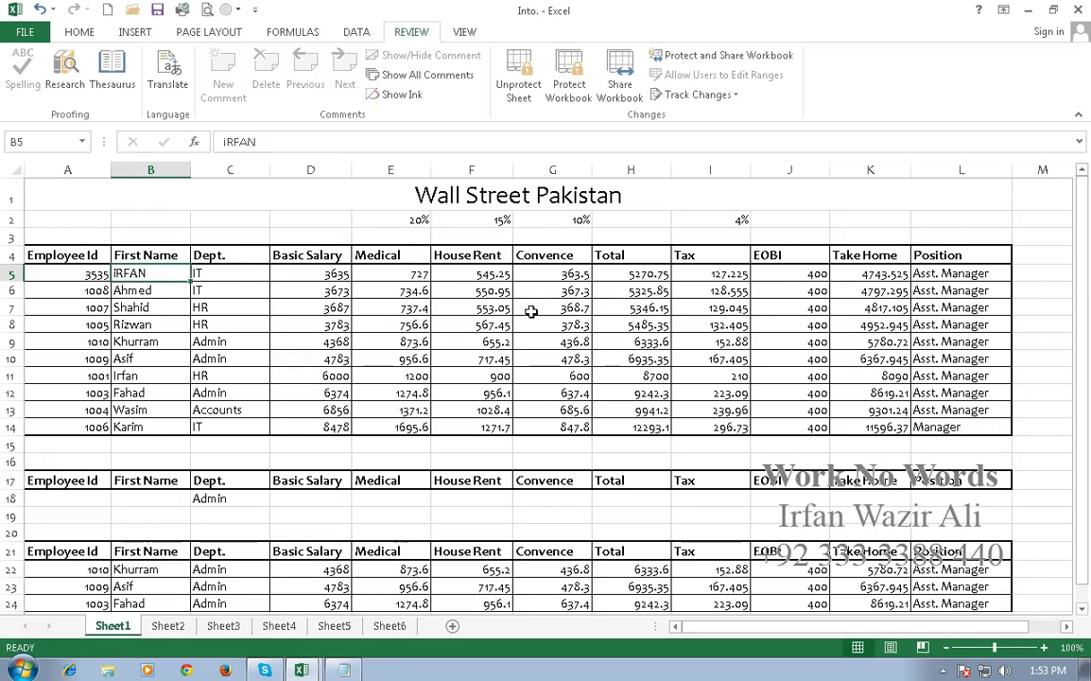
# Set the department in C5 to Admin and Basic Salary in D5 to 50000.
pyautogui.click(133, 280)
pyautogui.click(257, 274)
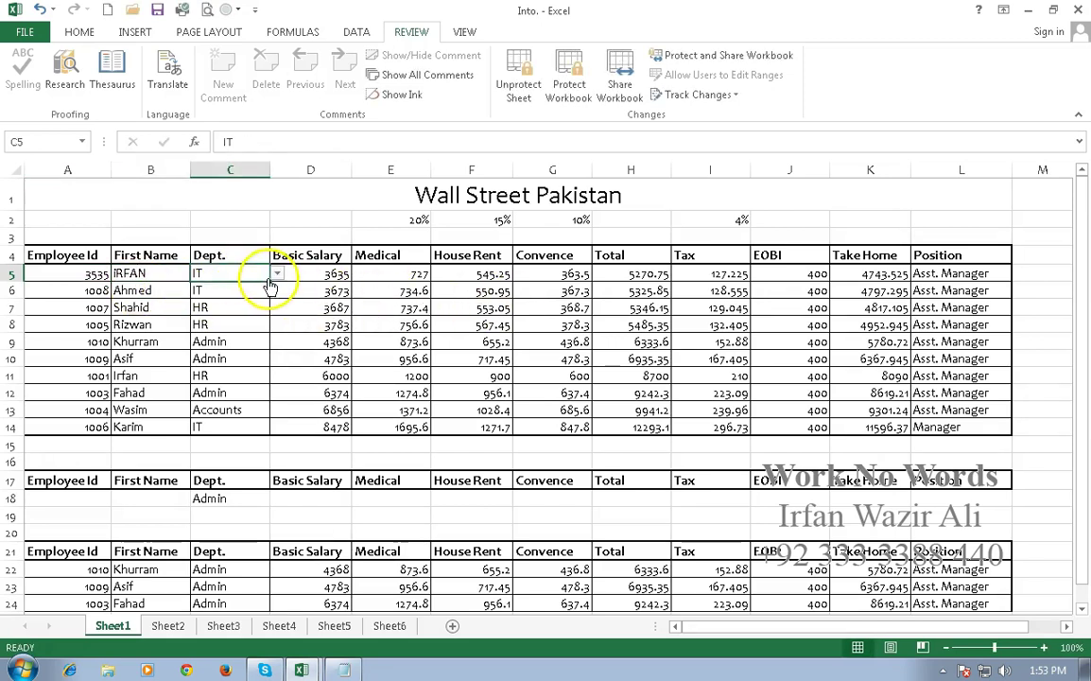
pyautogui.click(276, 274)
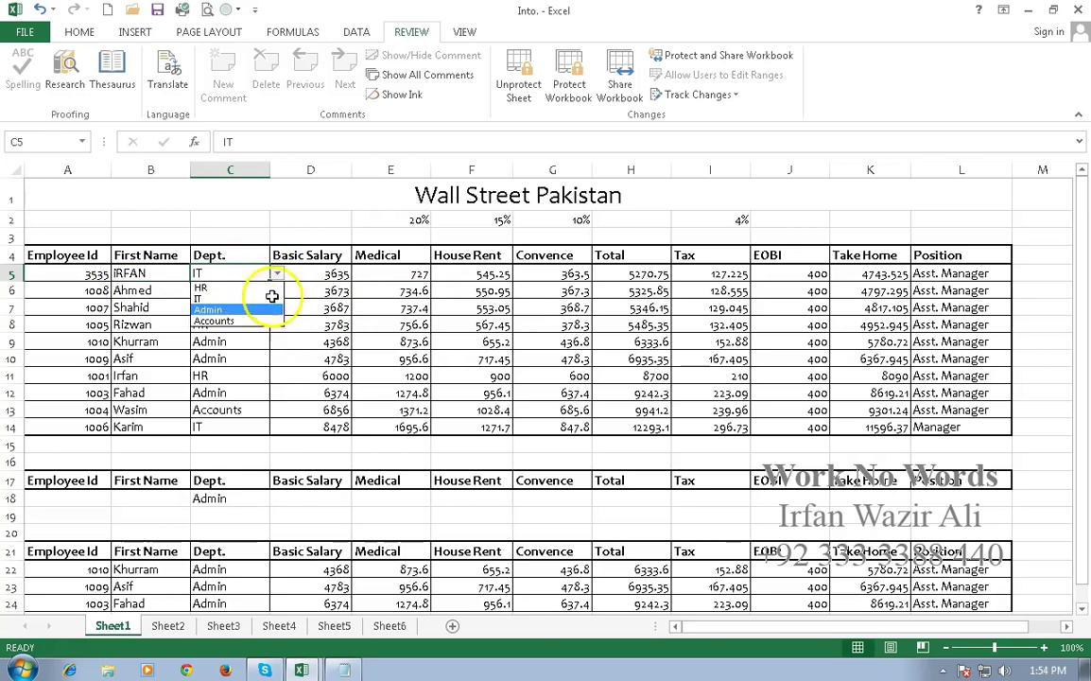
pyautogui.click(270, 310)
pyautogui.click(310, 273)
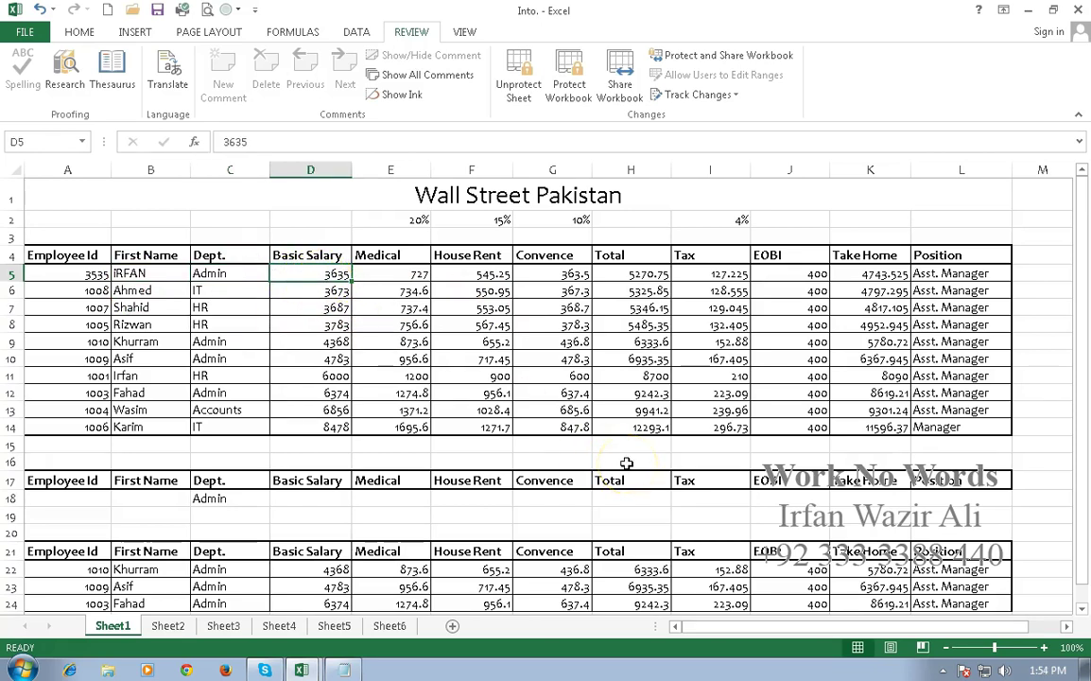
pyautogui.write('50000')
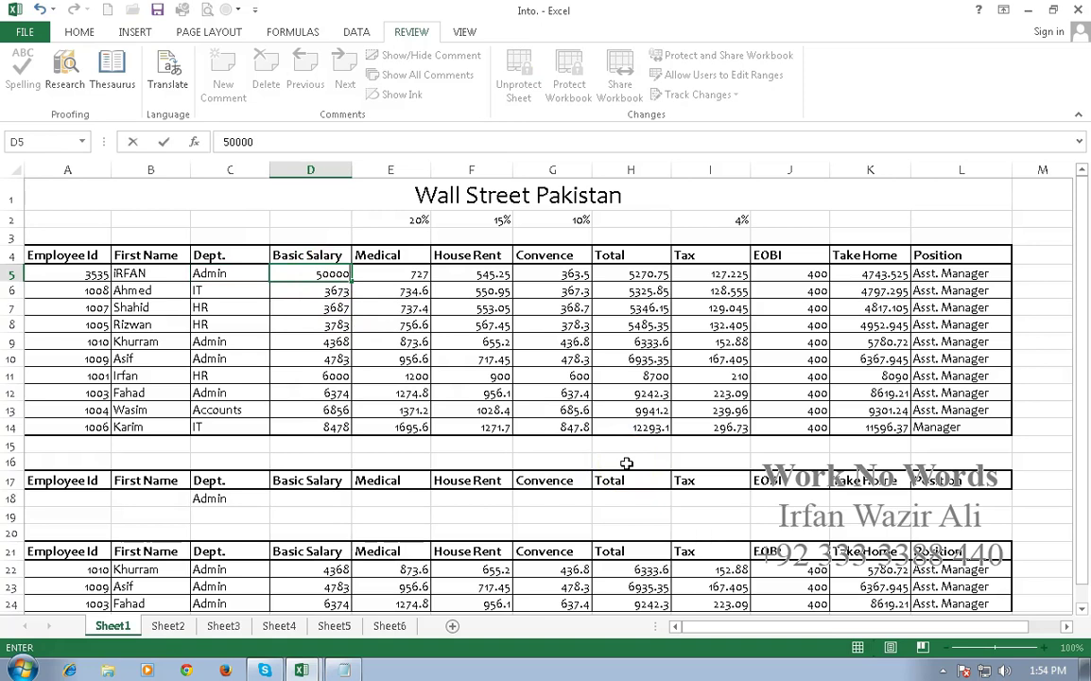
pyautogui.press('Tab')
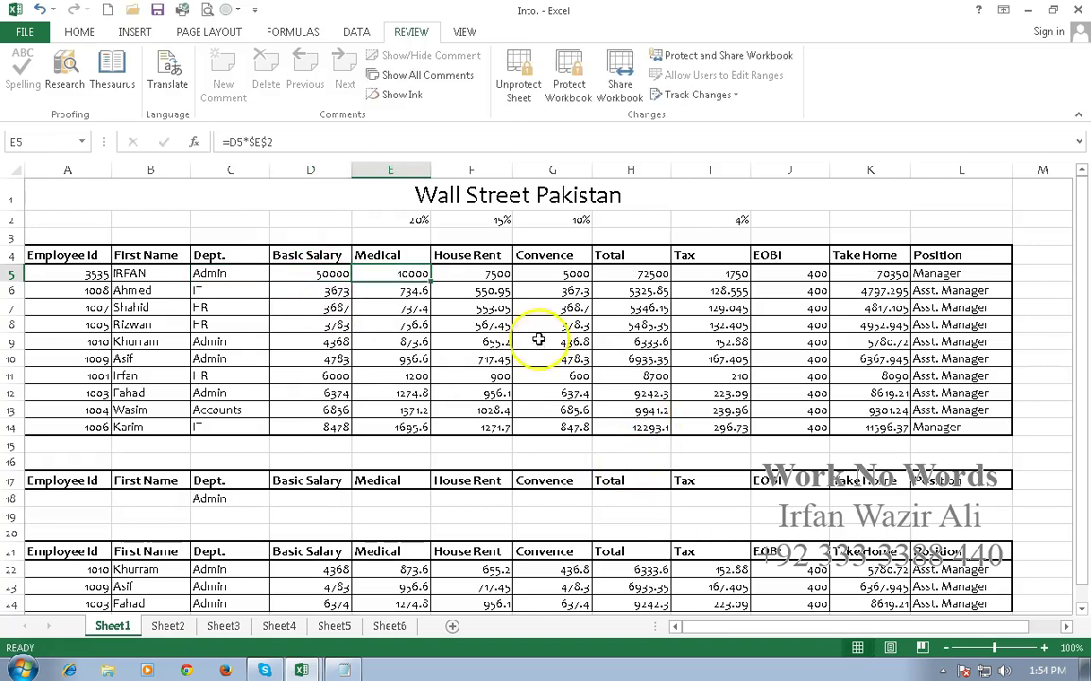
# Attempt to edit the Medical (E5) and House Rent (F5) cells, dismissing each protected-sheet warning.
pyautogui.doubleClick(452, 277)
pyautogui.press('Return')
pyautogui.doubleClick(453, 283)
pyautogui.press('Return')
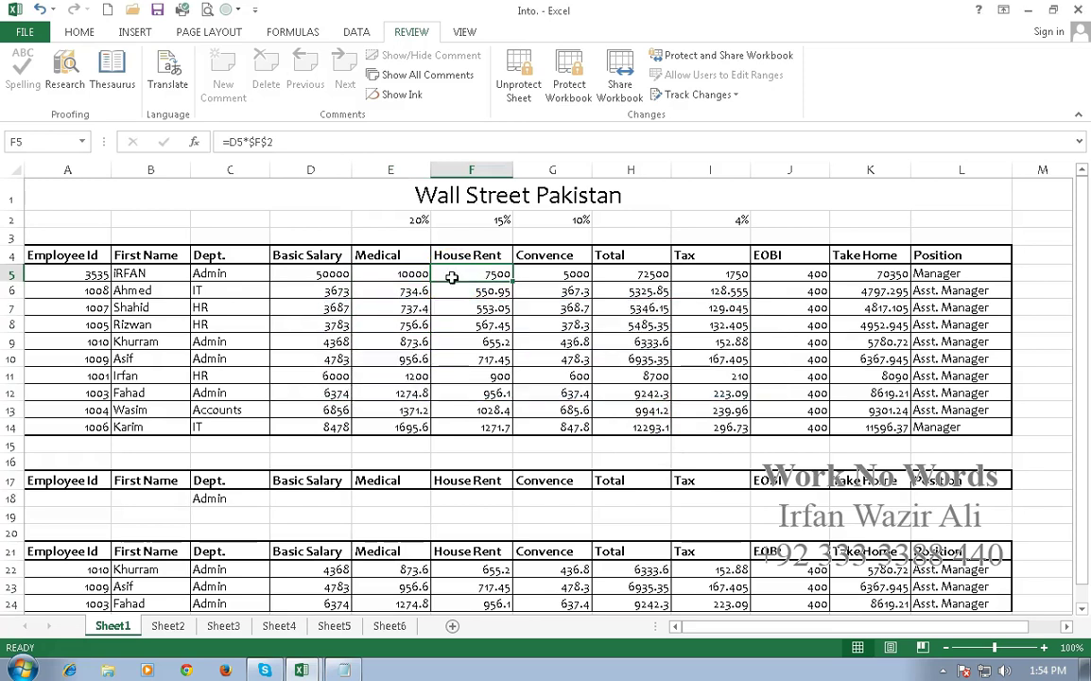
# Attempt to edit empty cell E30 below the tables and dismiss the protected-sheet warning.
pyautogui.scroll(-1, 530, 416)
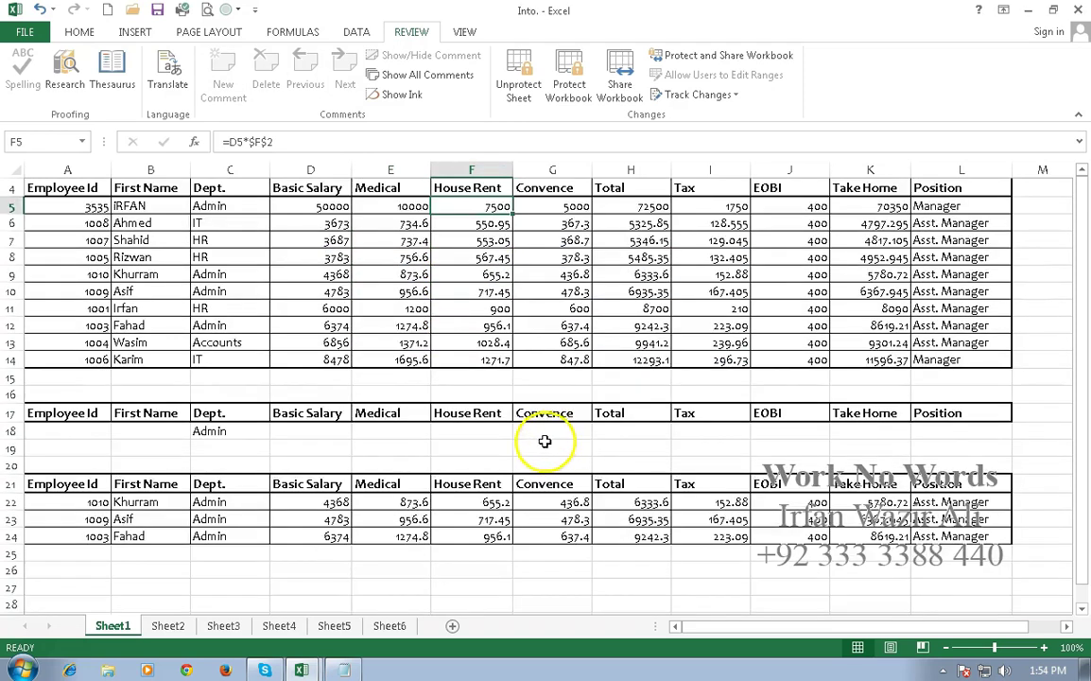
pyautogui.scroll(-5, 549, 443)
pyautogui.click(370, 379)
pyautogui.doubleClick(369, 378)
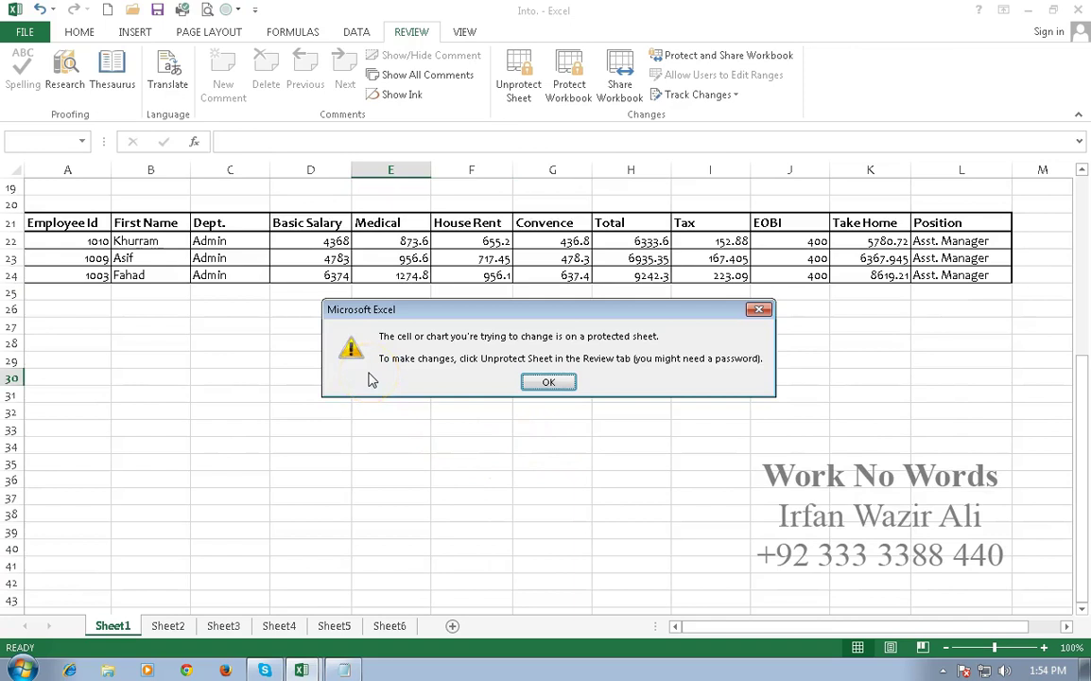
pyautogui.press('Return')
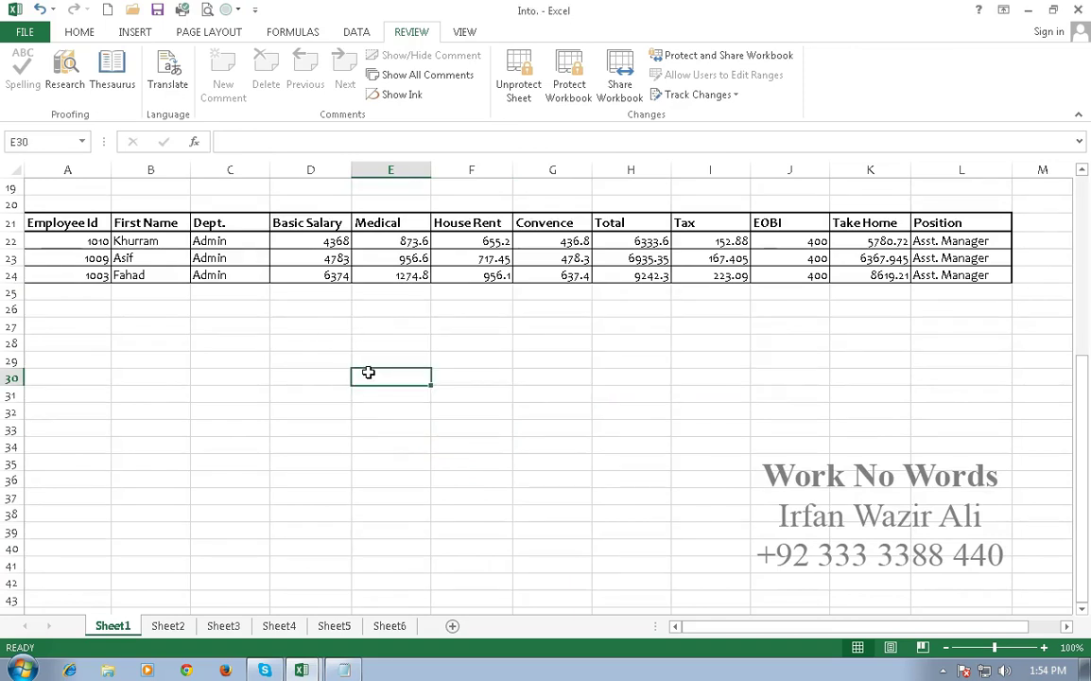
# Back at the top of the sheet, select the block A4:D14.
pyautogui.scroll(1, 368, 373)
pyautogui.scroll(5, 367, 372)
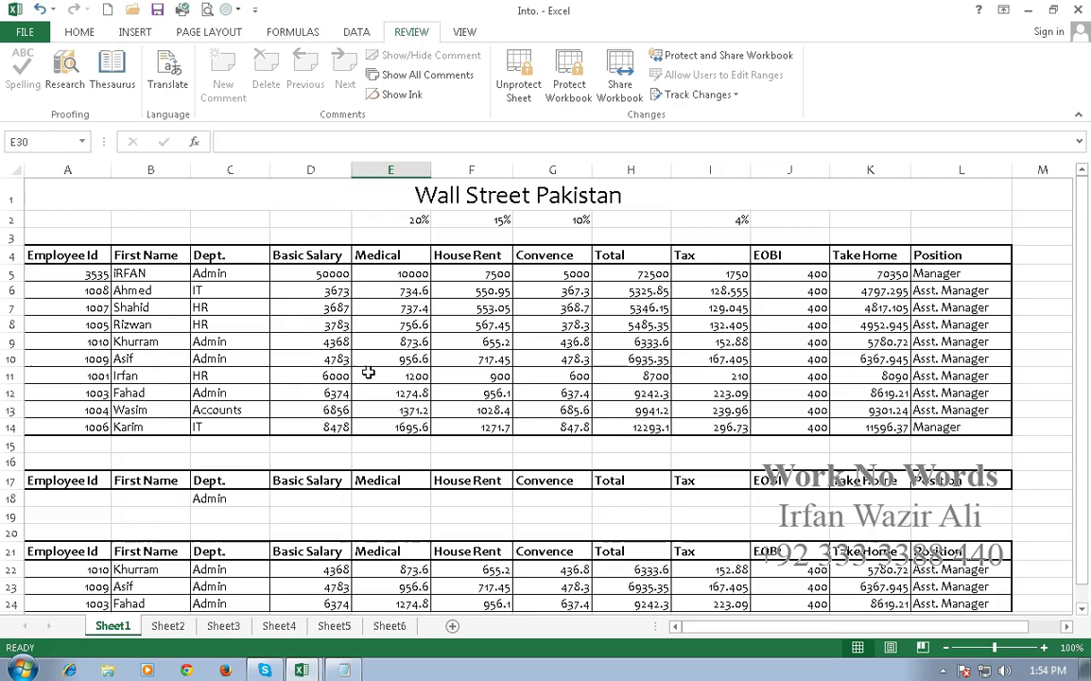
pyautogui.moveTo(84, 261); pyautogui.dragTo(319, 430)
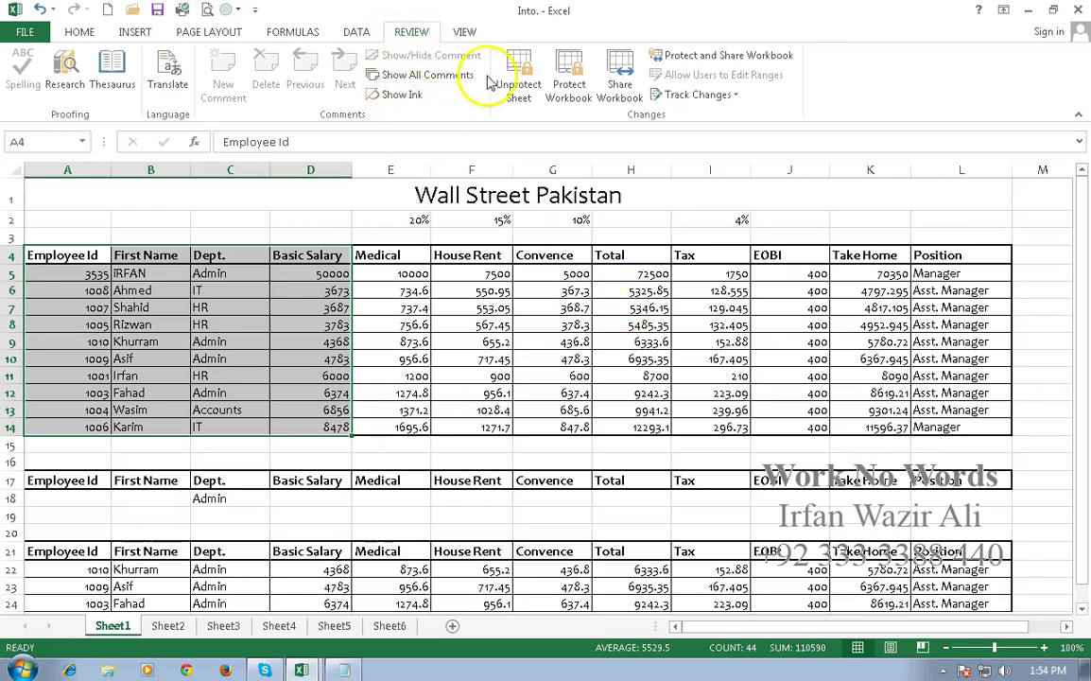
# Unprotect the sheet, retrying the password after the first attempt is rejected as incorrect.
pyautogui.click(530, 70)
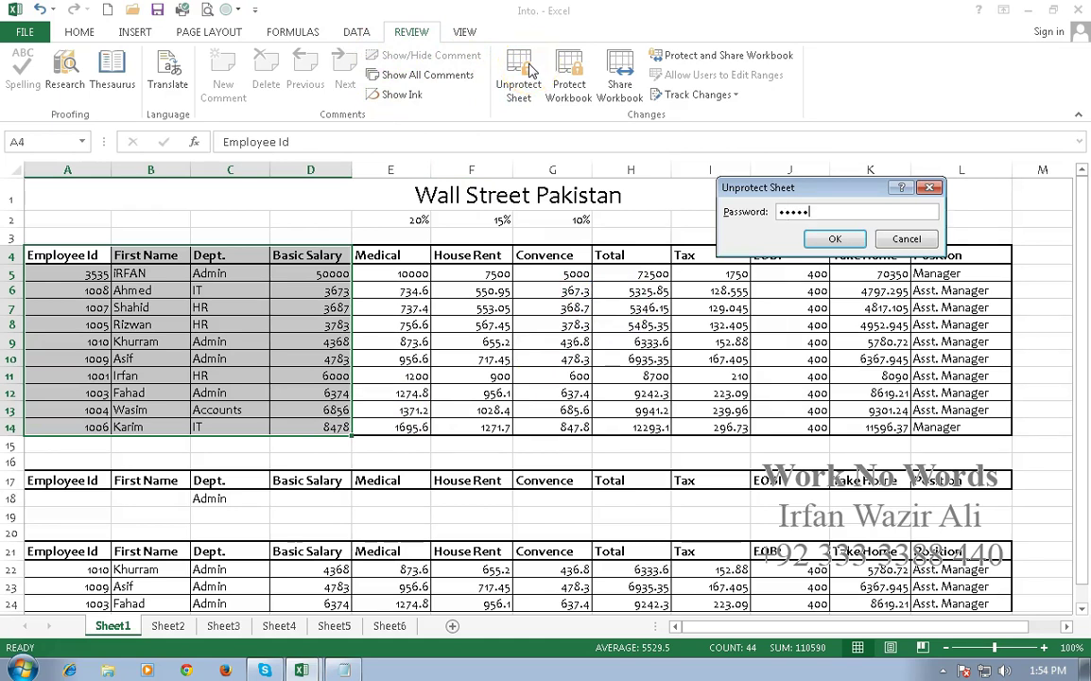
pyautogui.press('Return')
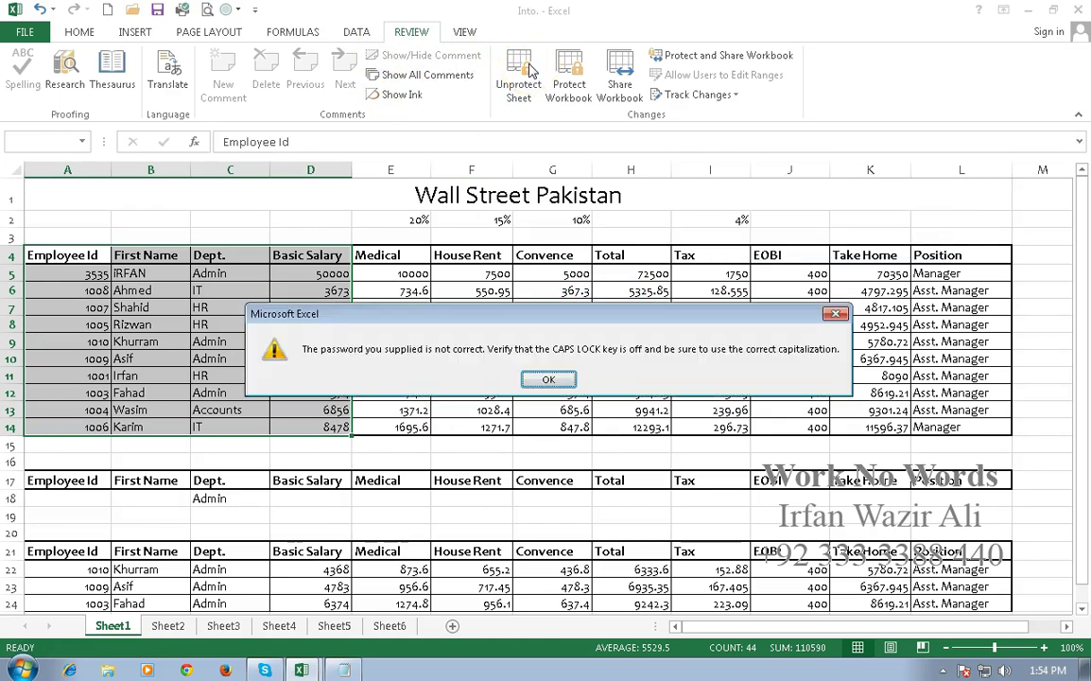
pyautogui.press('Return')
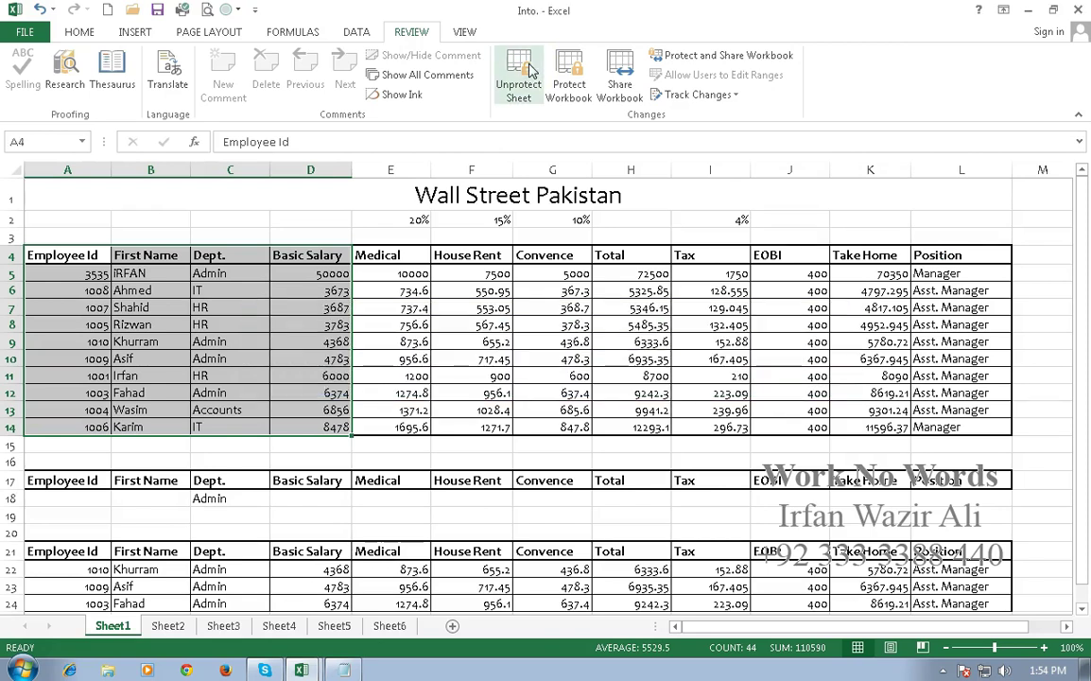
pyautogui.click(530, 70)
pyautogui.press('Return')
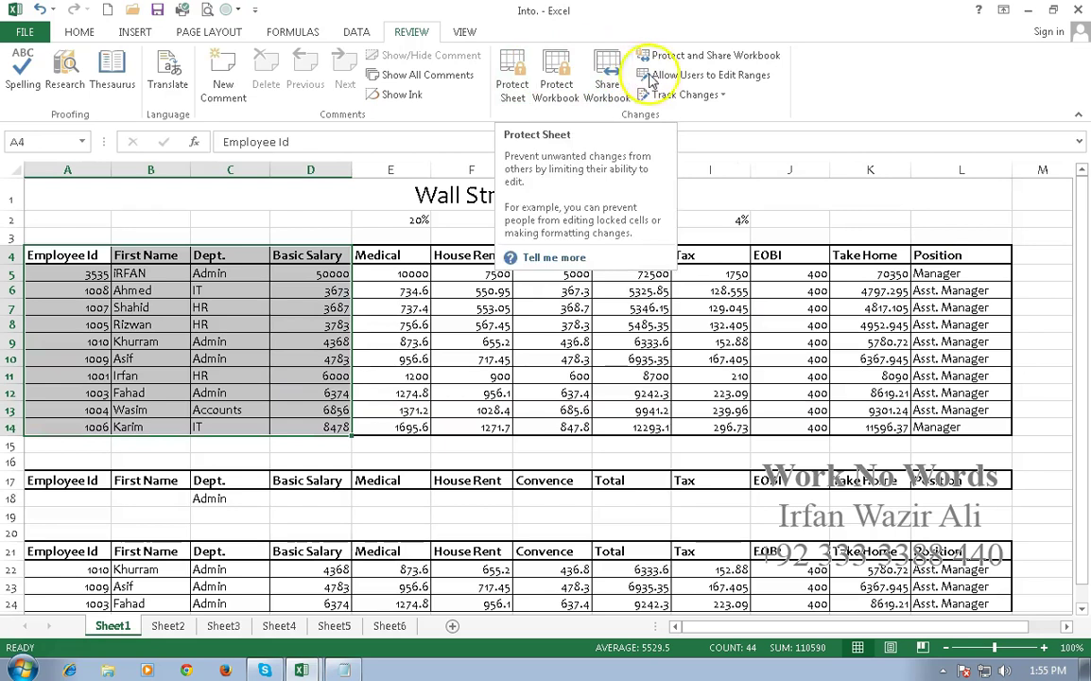
# Check Range1's $A$5:$D$14 reference, then delete Range1 from the editable ranges list.
pyautogui.click(676, 83)
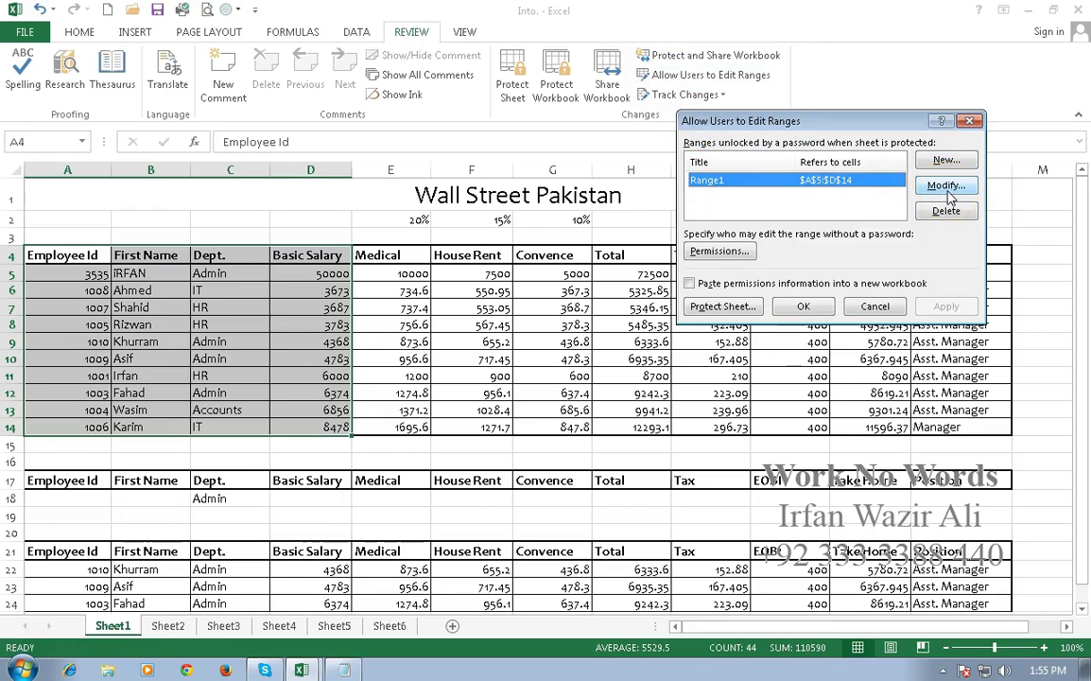
pyautogui.click(945, 186)
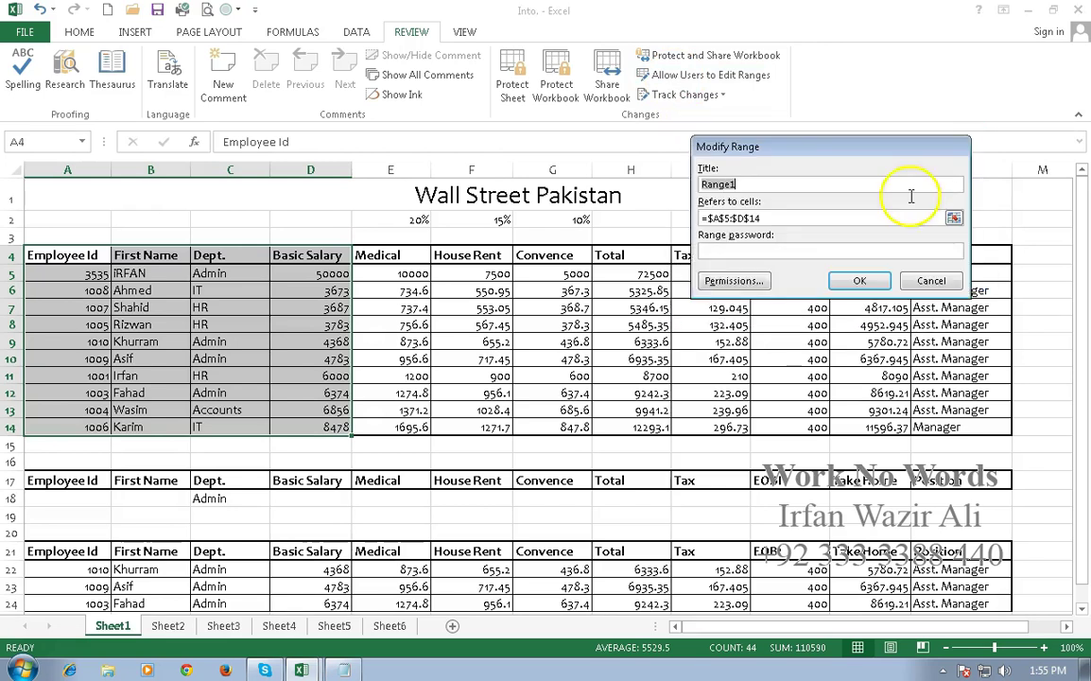
pyautogui.click(808, 217)
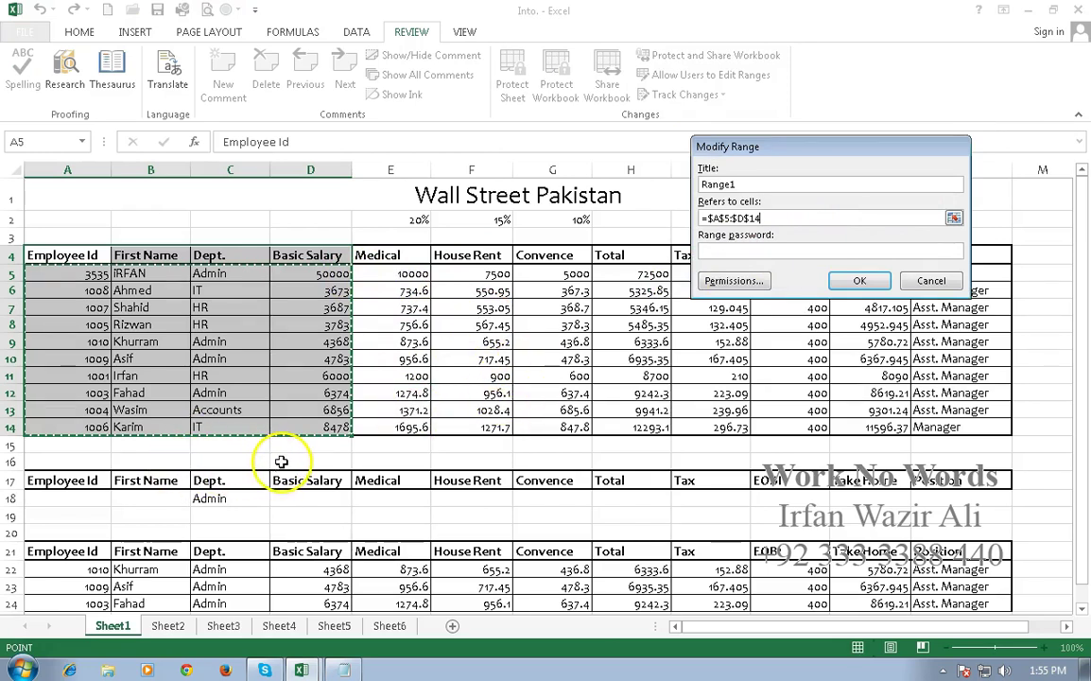
pyautogui.click(930, 281)
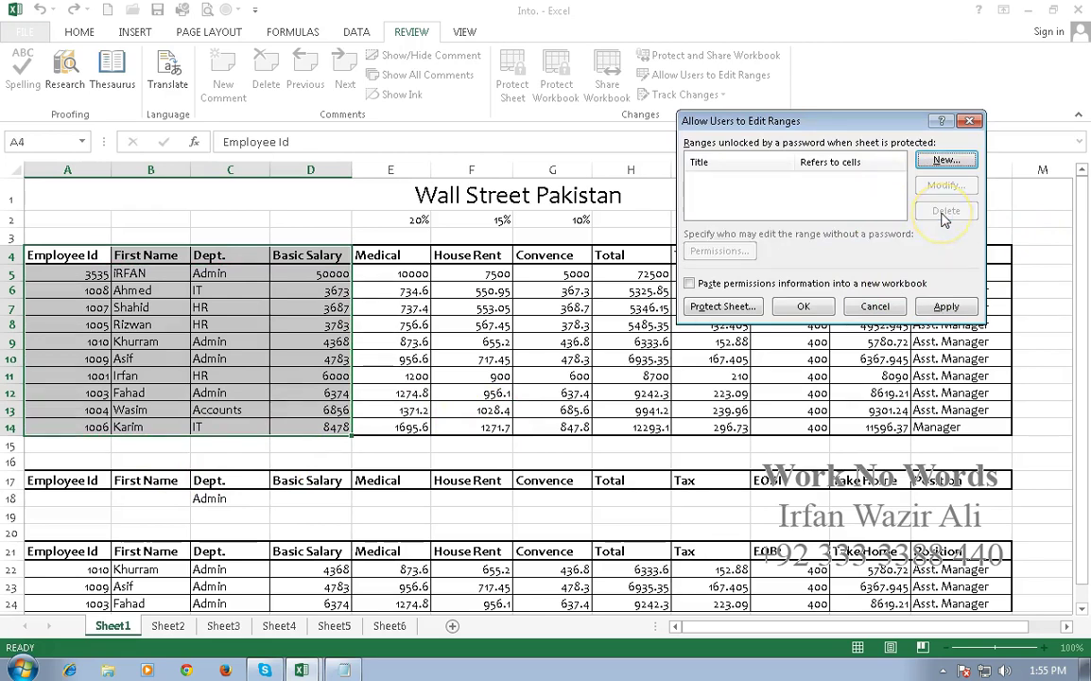
pyautogui.click(802, 306)
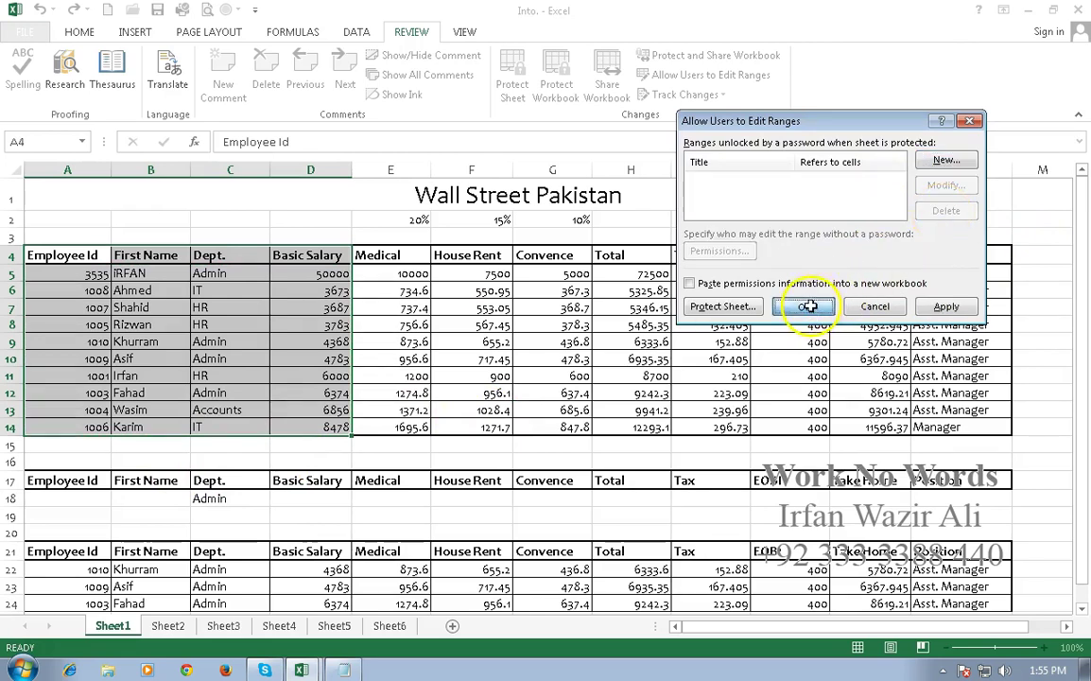
pyautogui.click(402, 326)
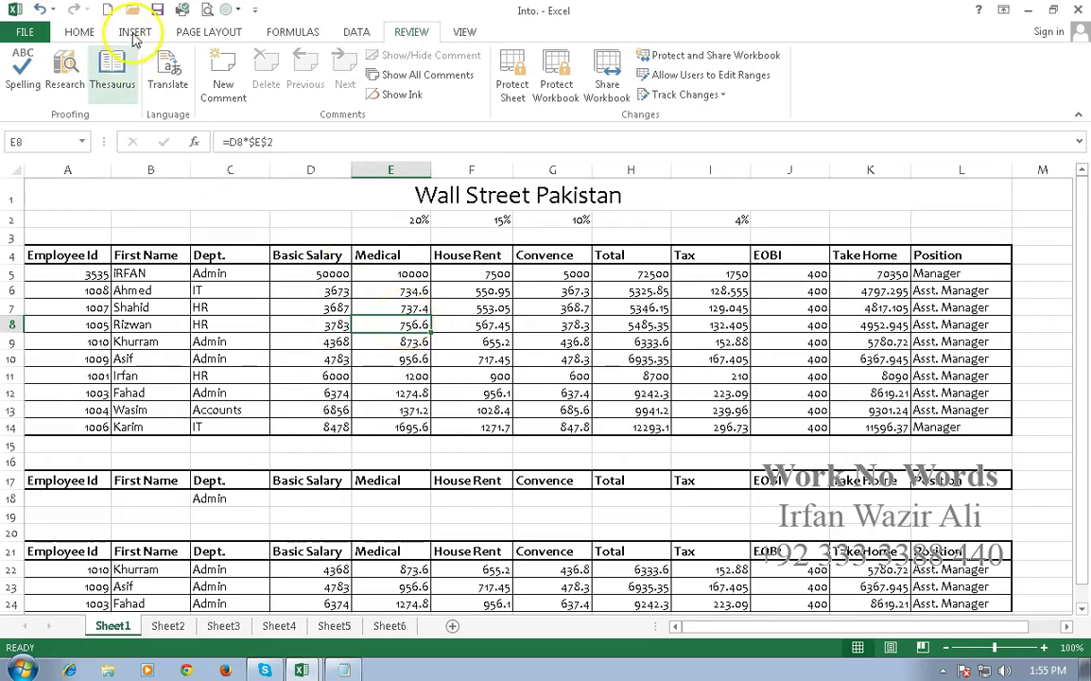
pyautogui.click(311, 307)
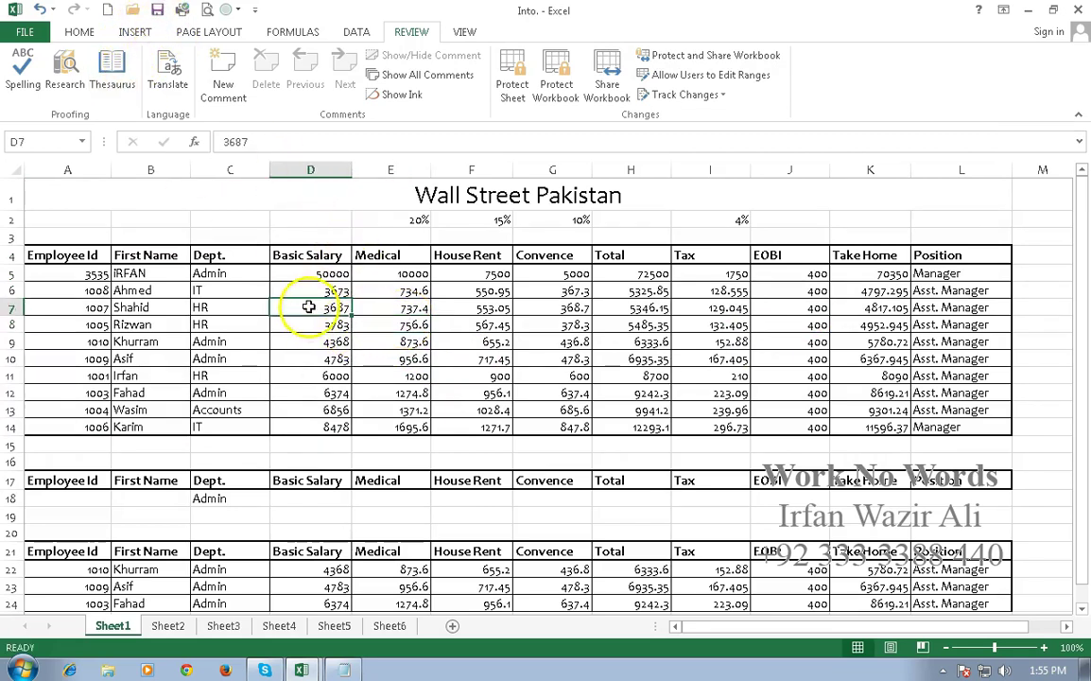
pyautogui.write('SAD')
pyautogui.press('Escape')
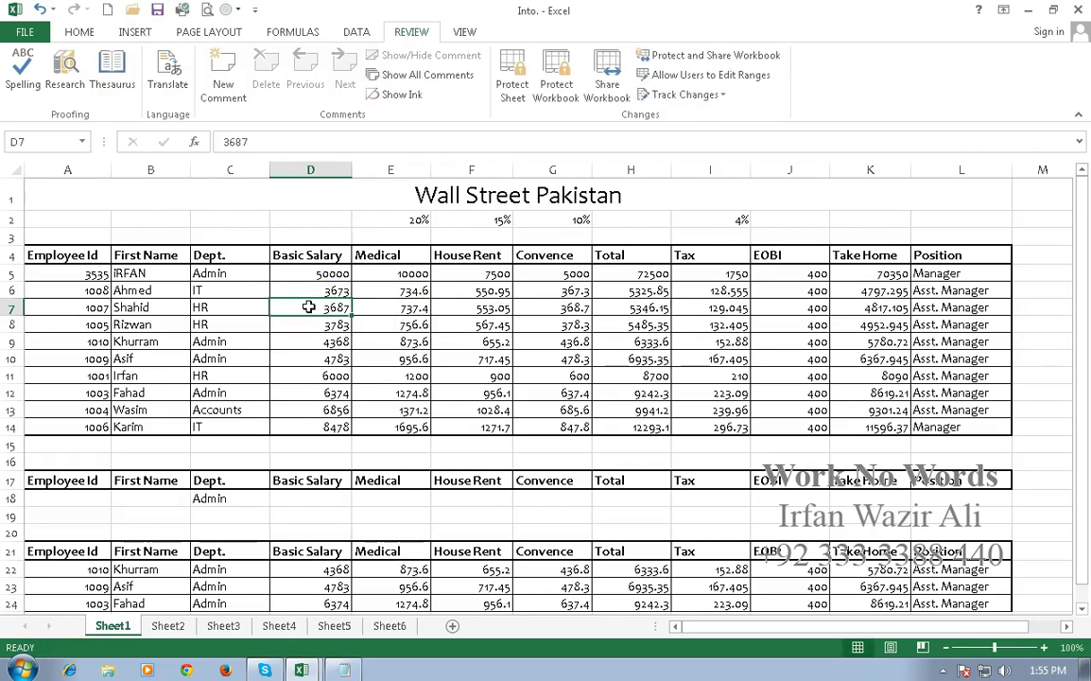
pyautogui.click(709, 307)
pyautogui.write('SCF')
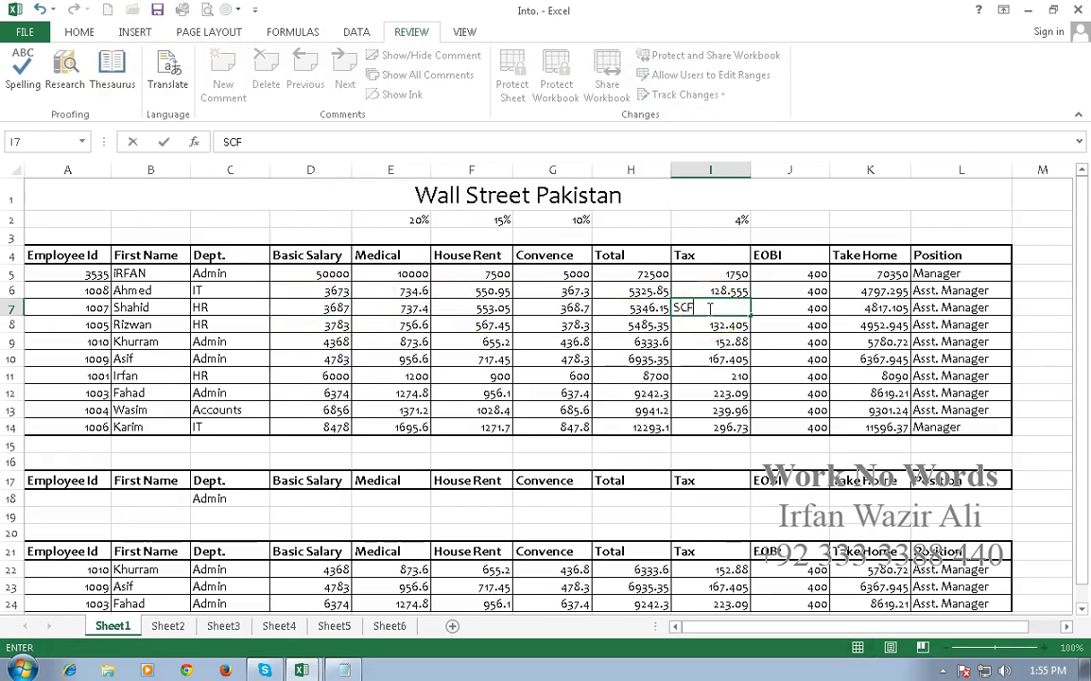
pyautogui.press('Escape')
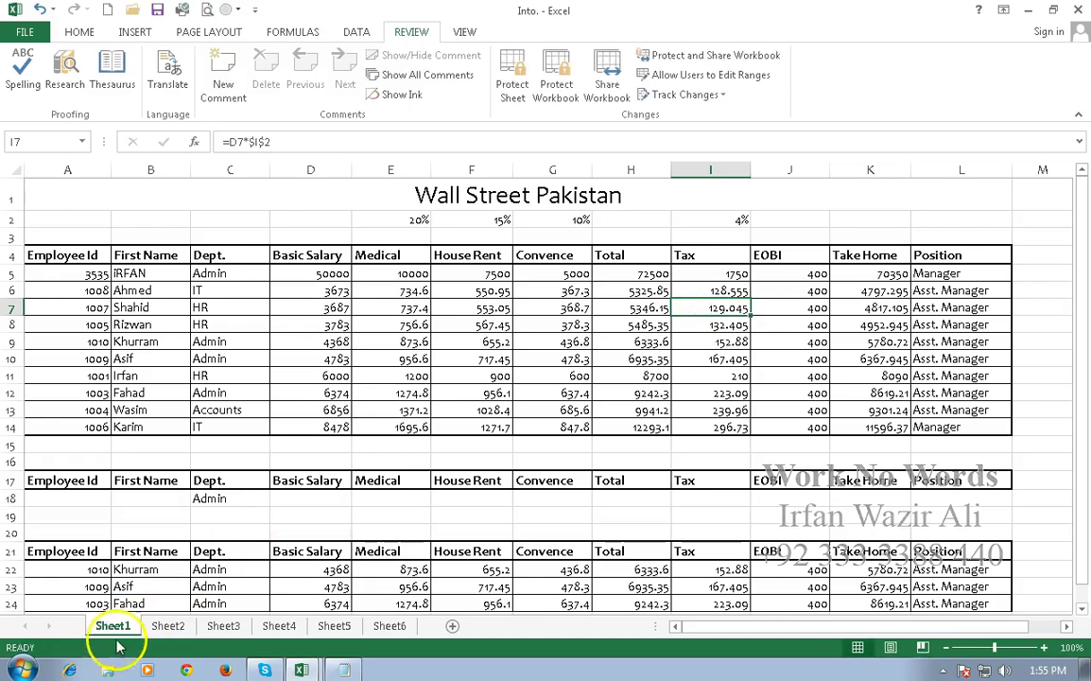